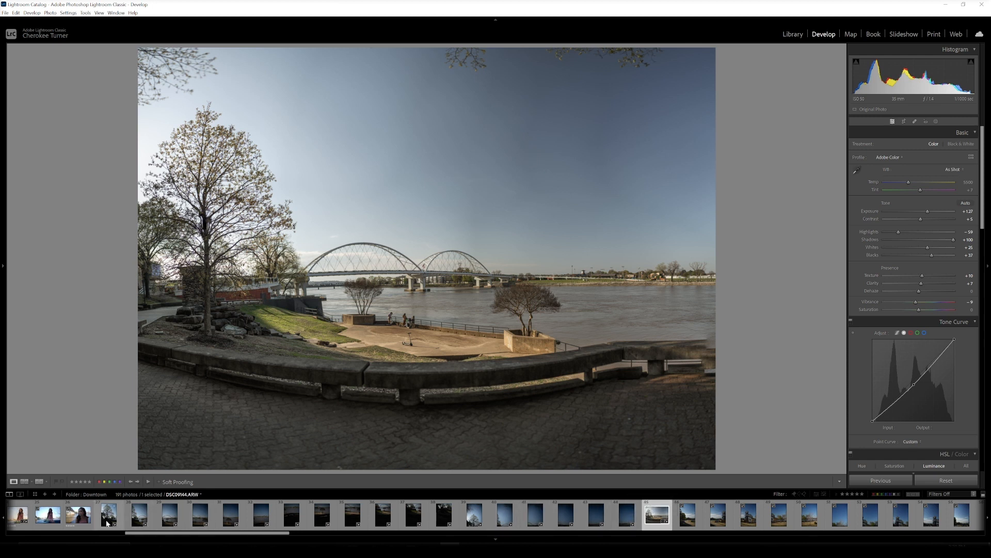
Select the 18 portrait source frames in the filmstrip, from the backlit tree shot through the last sky shot before the existing panorama.
click(104, 521)
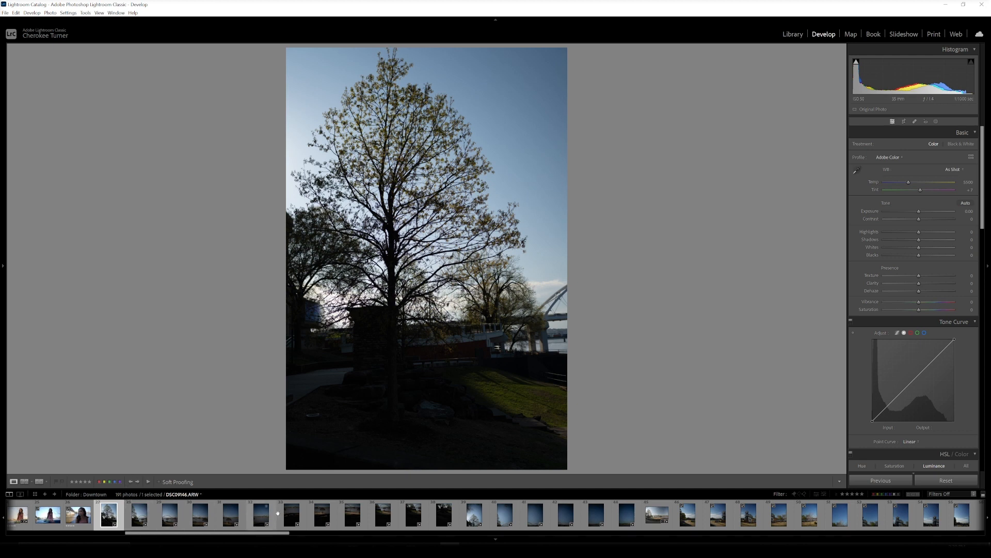
click(659, 519)
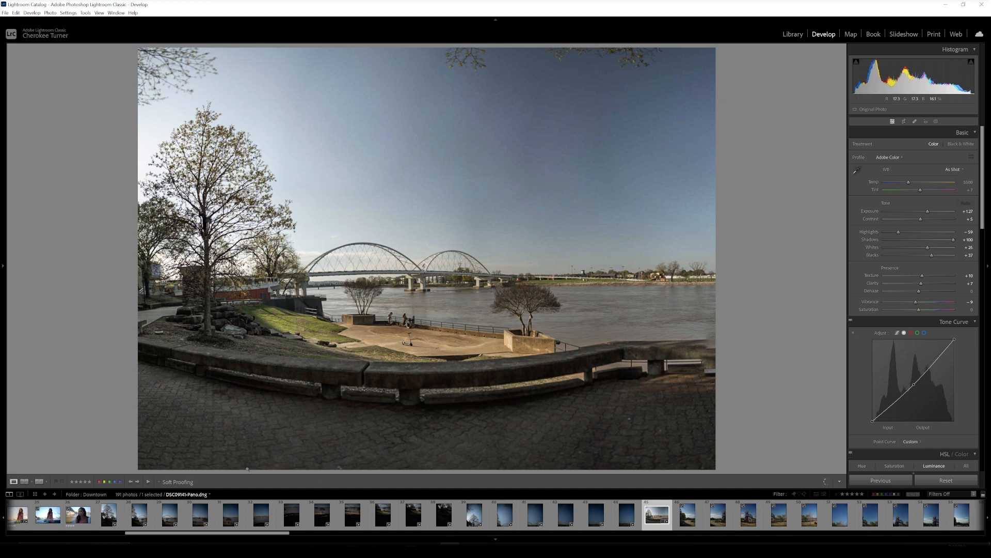
click(110, 519)
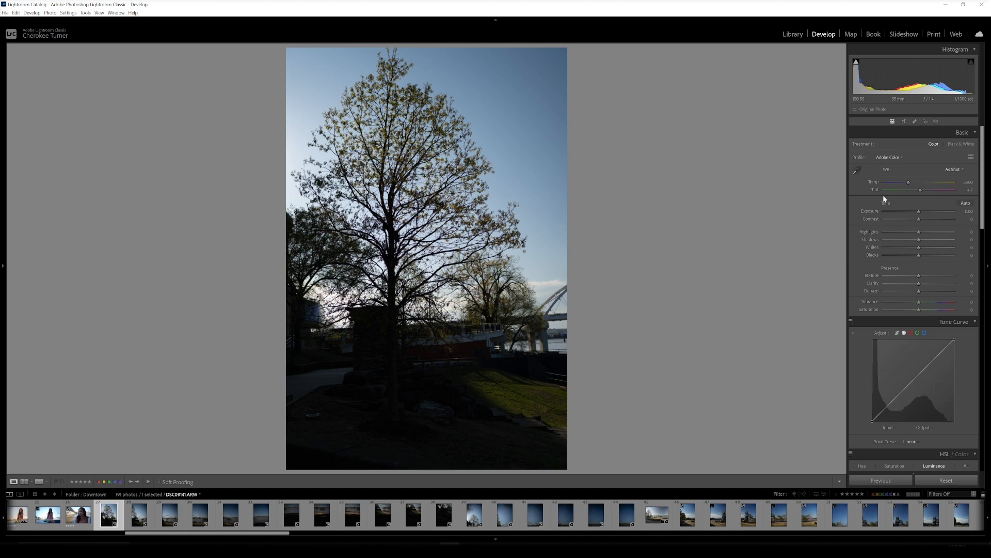
shift+click(626, 515)
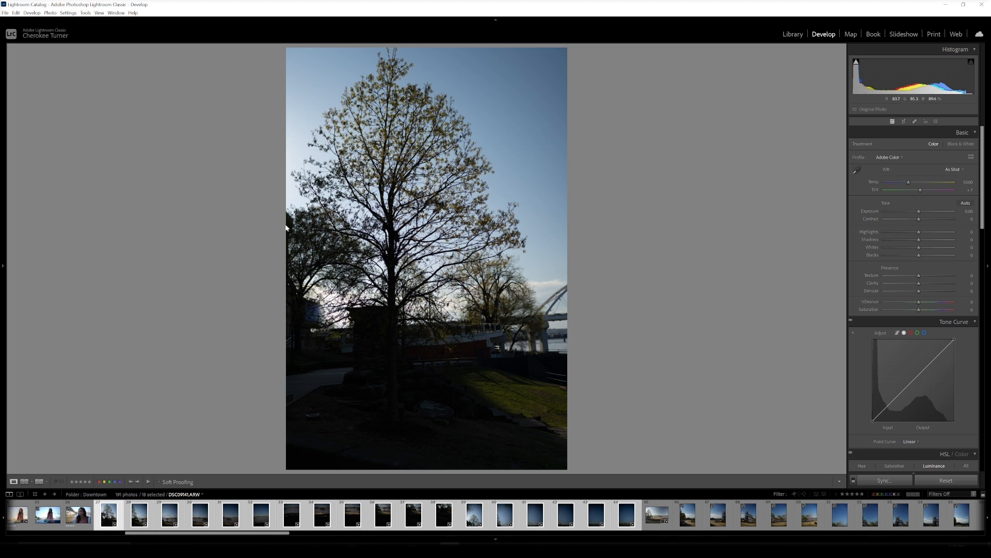
Review the selected source frames one by one across the rows, and return to the first tree frame.
key(Right)
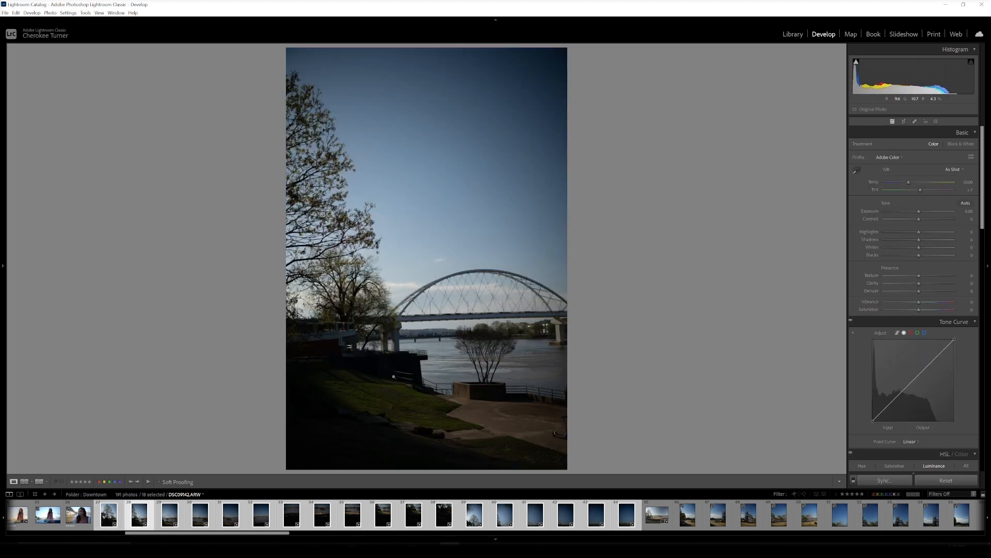
click(178, 499)
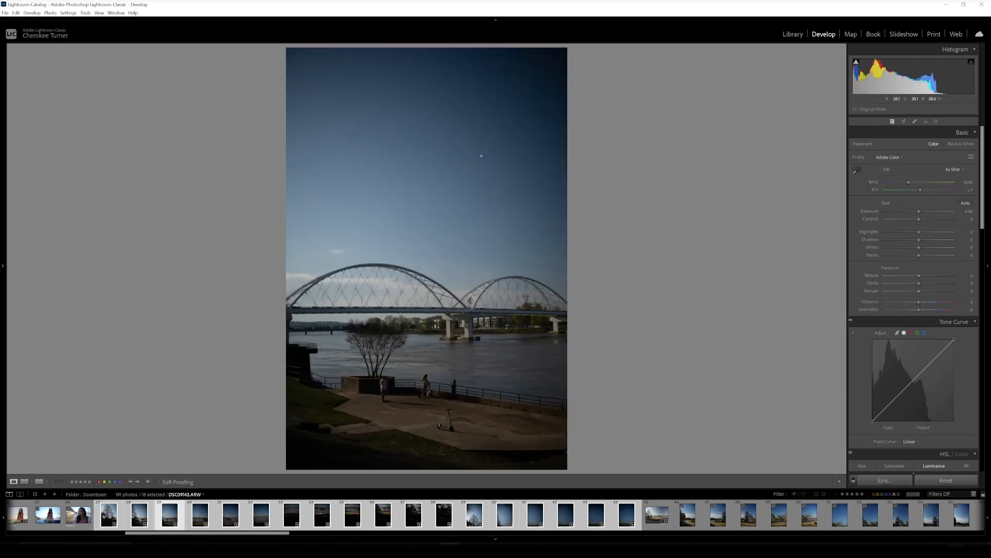
click(199, 525)
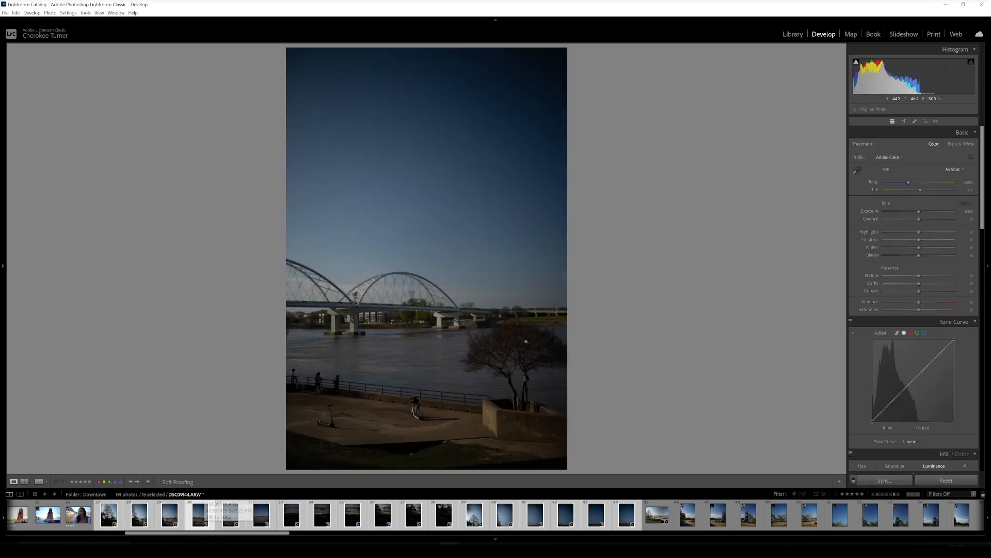
click(257, 524)
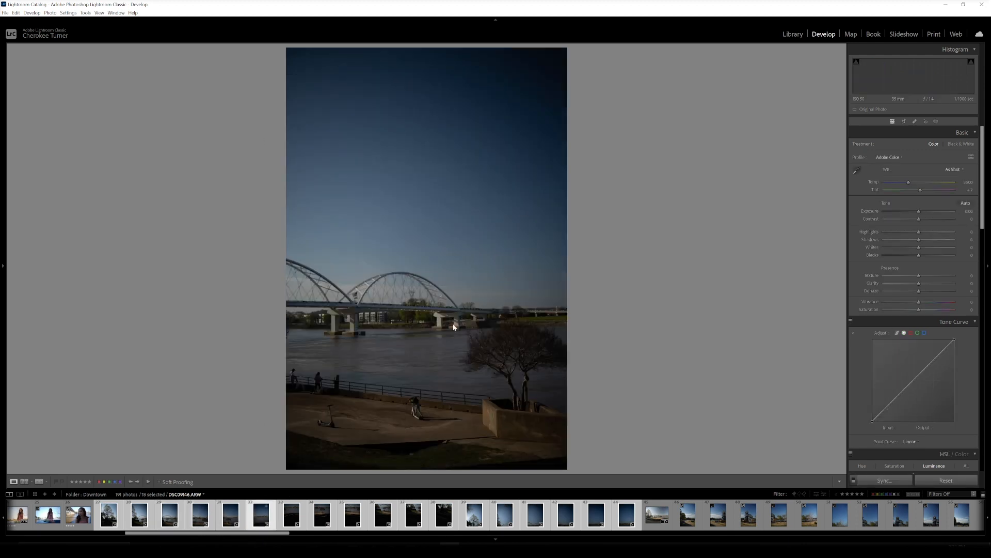
click(297, 527)
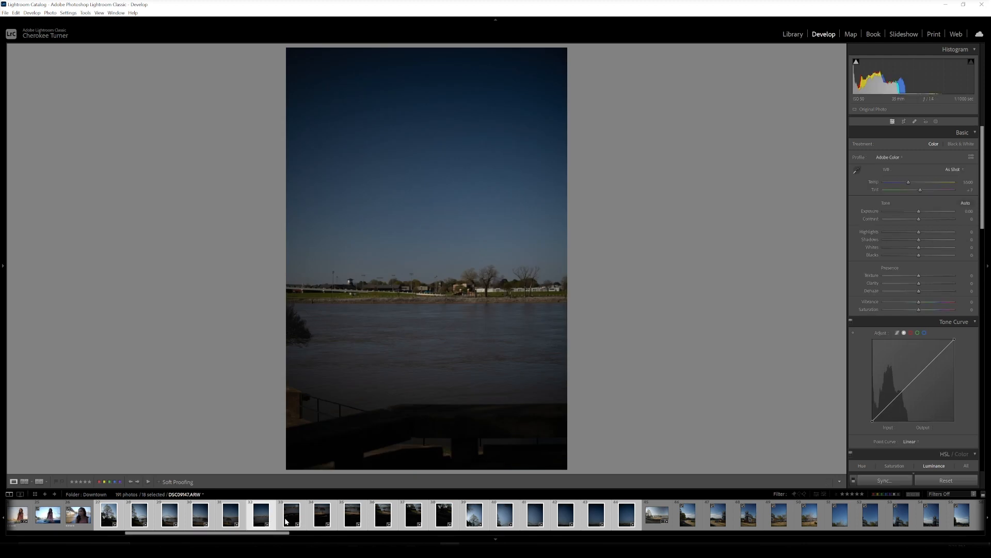
click(323, 525)
click(353, 524)
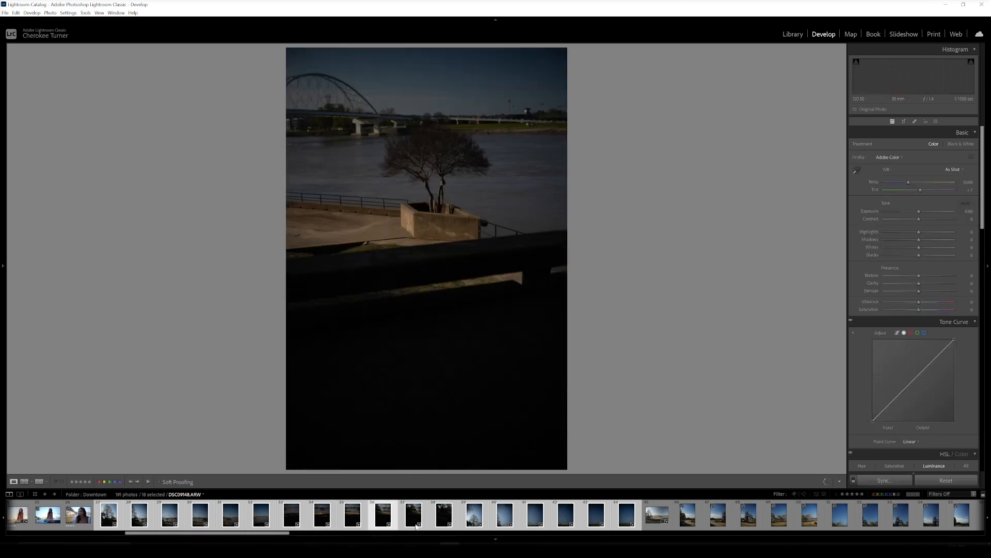
click(384, 524)
click(415, 524)
click(445, 522)
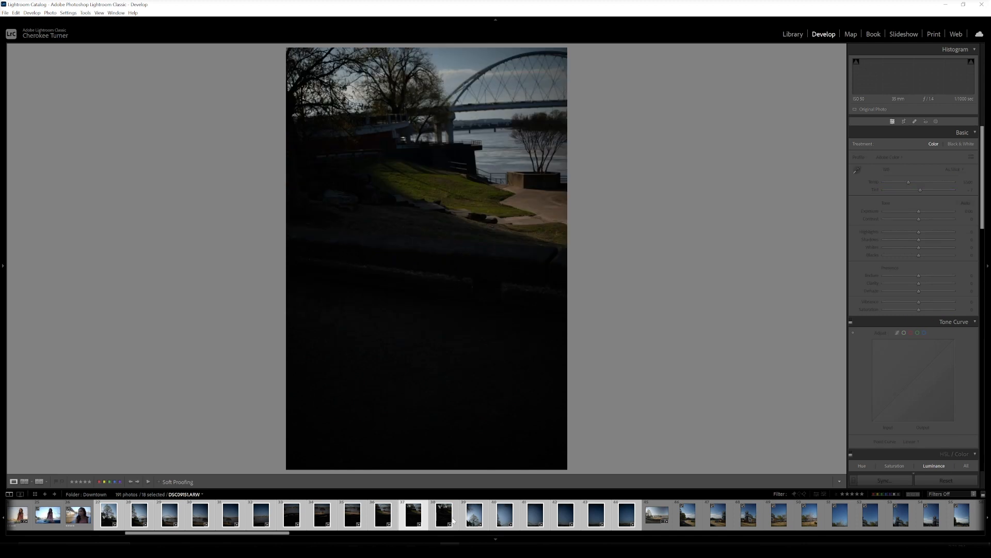
click(475, 522)
click(506, 524)
click(566, 525)
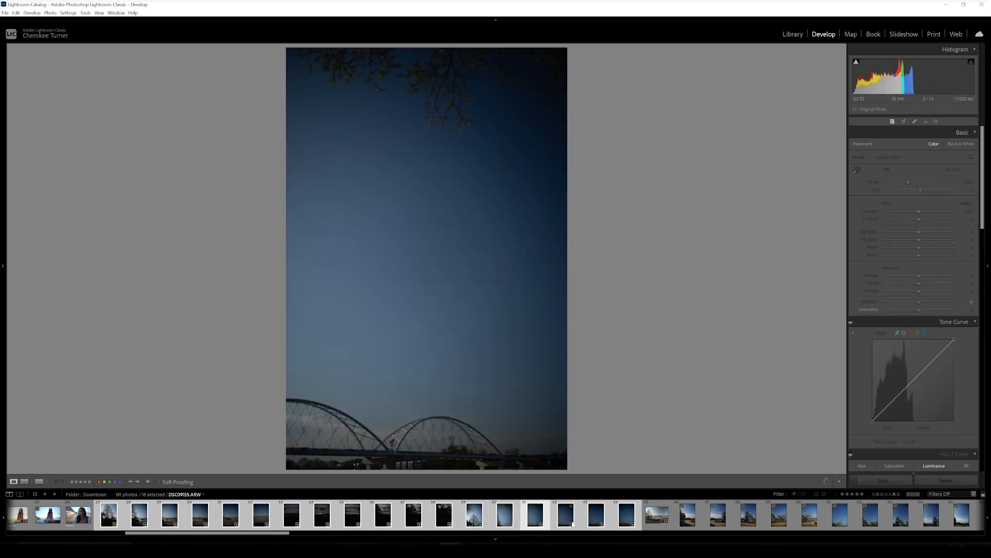
click(597, 525)
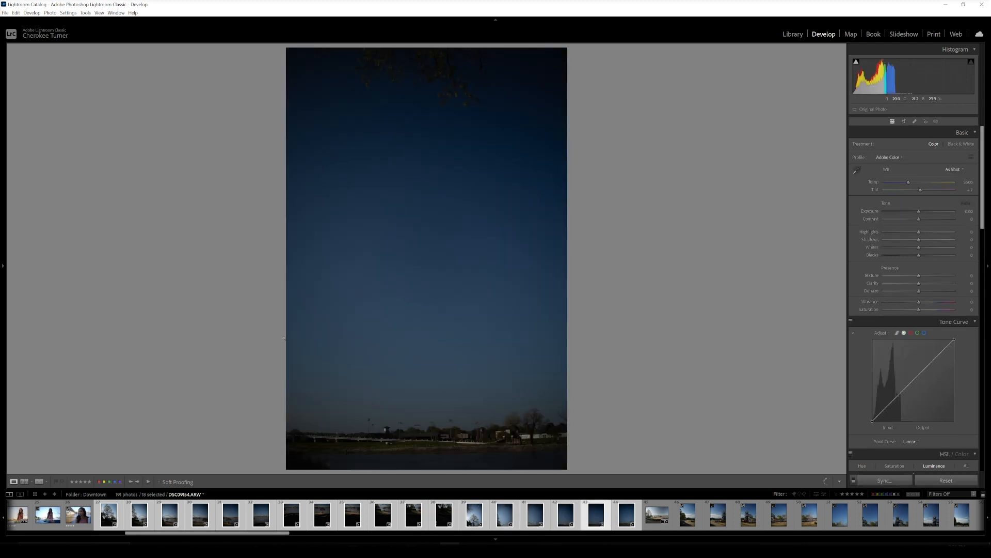
click(109, 518)
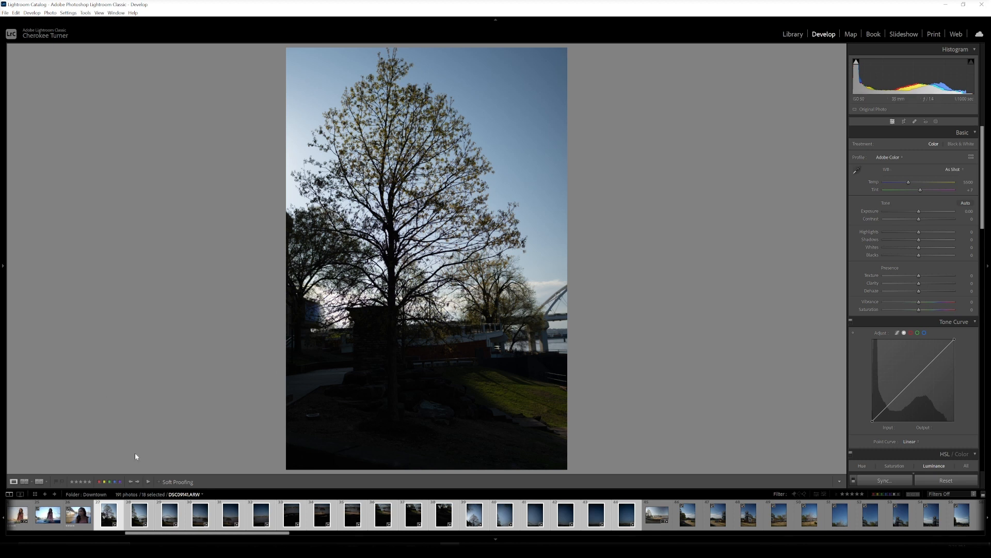
Start a Panorama photo merge from the 18 selected source frames.
key(Left)
click(106, 523)
right_click(111, 514)
mouse_move(162, 358)
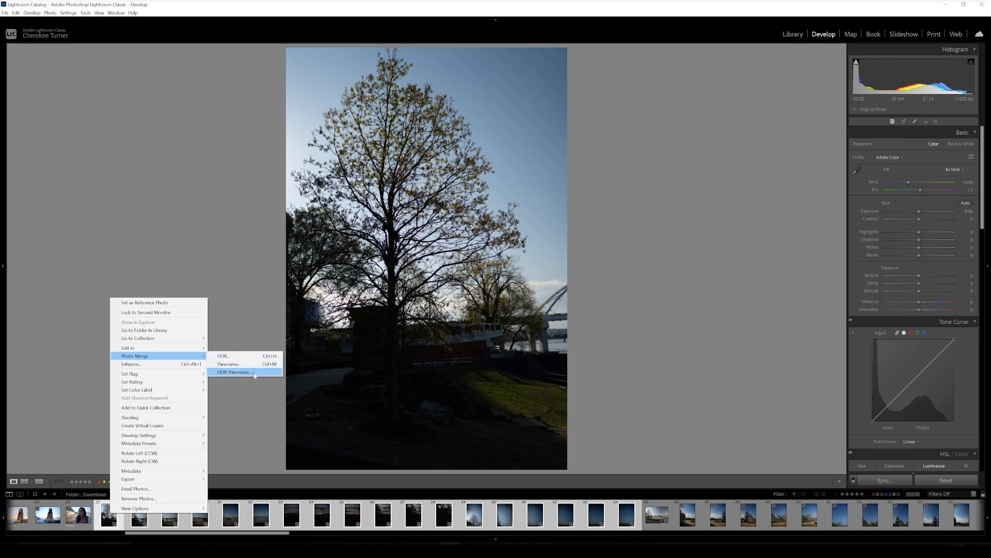
click(227, 364)
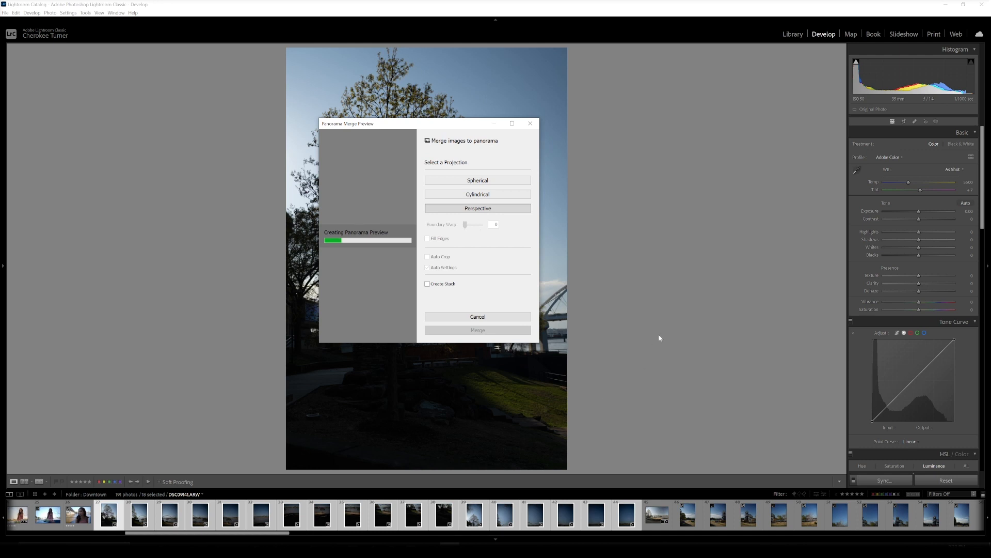
Compare the Spherical and Cylindrical projections, choose Spherical with Fill Edges enabled, and merge the panorama.
click(460, 180)
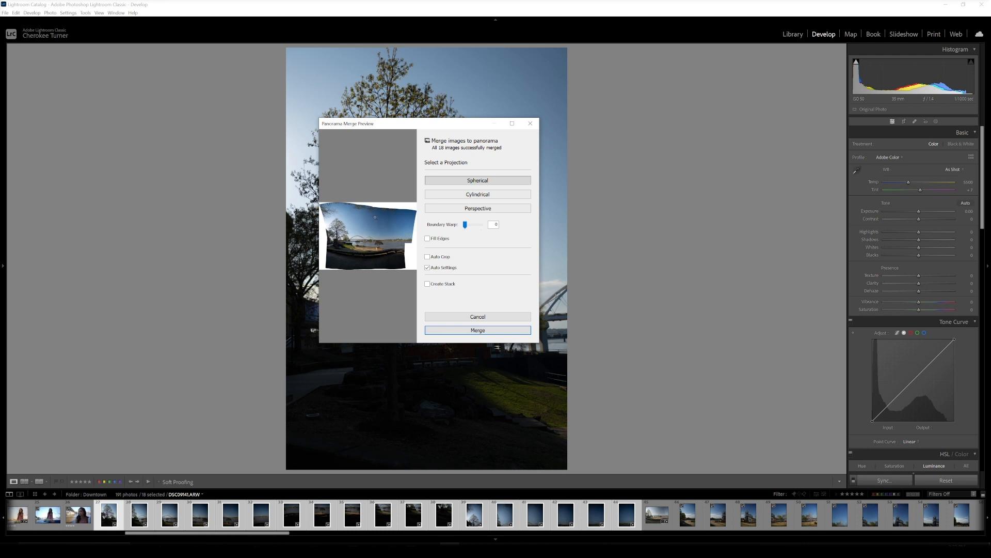
click(484, 195)
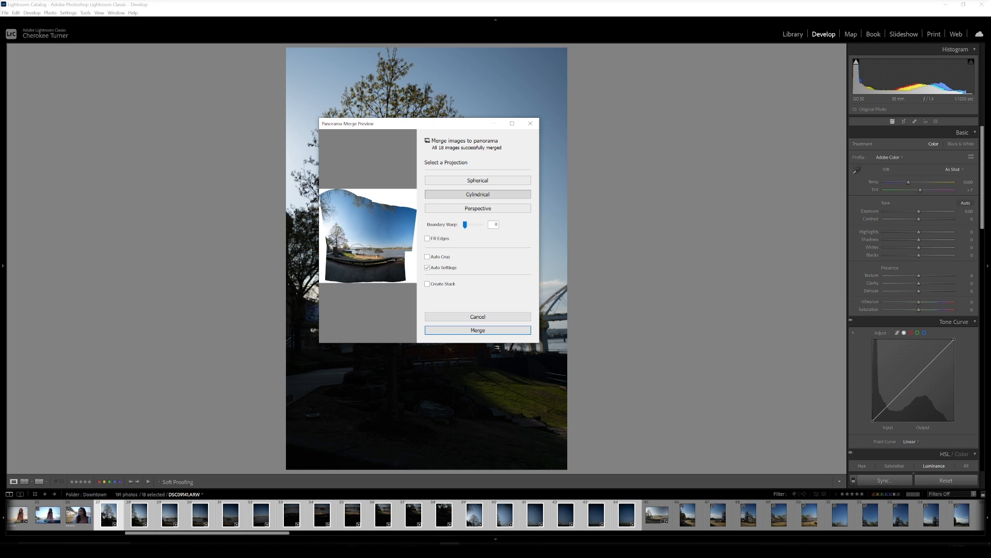
click(472, 180)
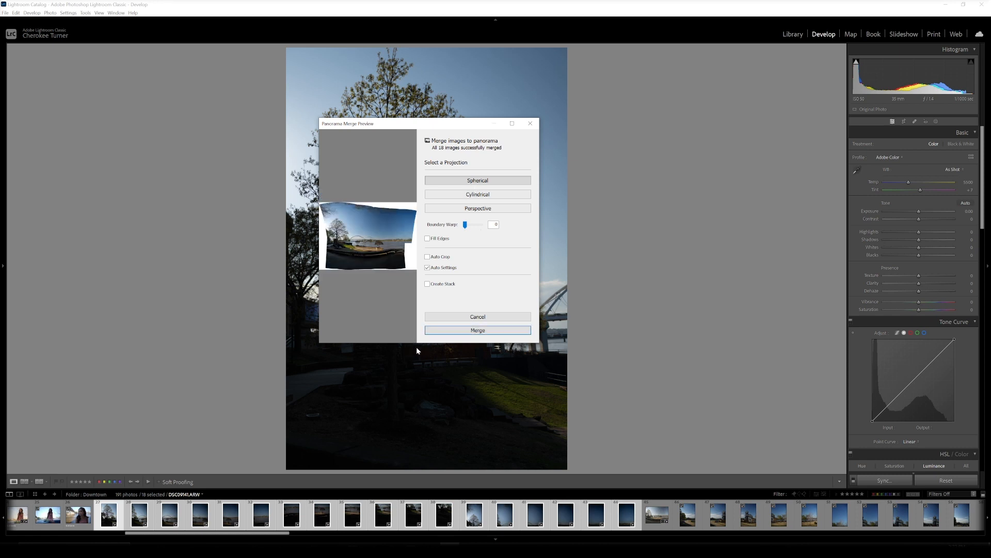
click(427, 238)
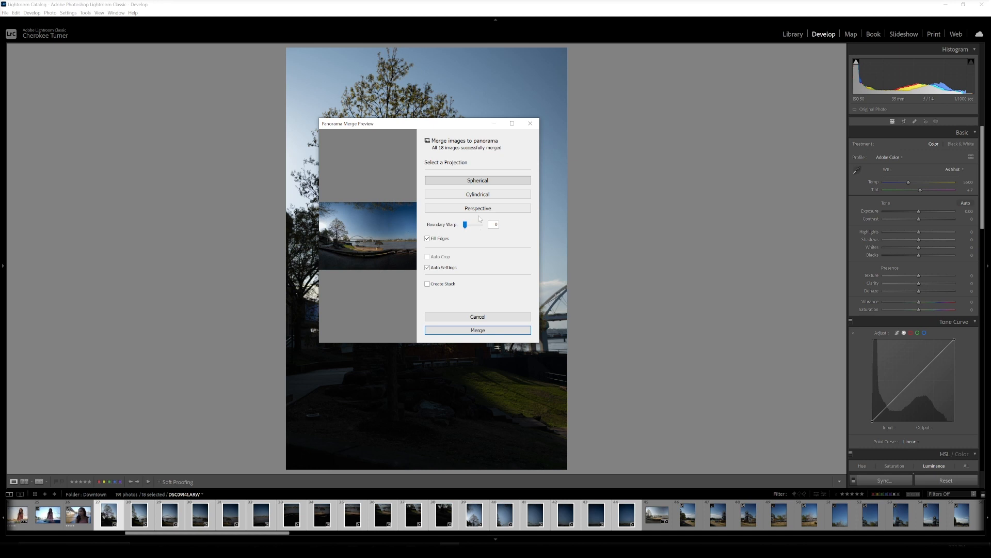
click(502, 331)
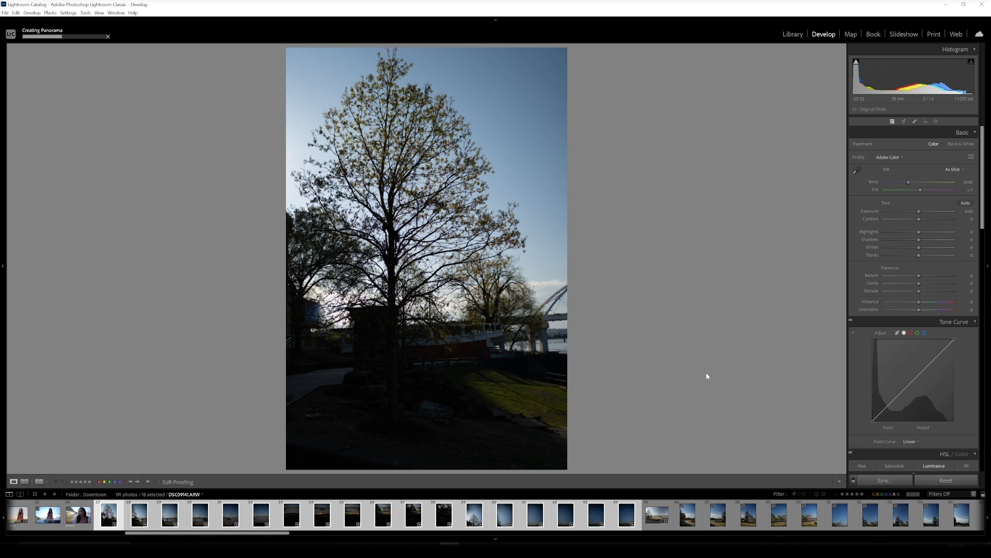
Open the new filled-edge panorama and crop away a strip along its left side.
click(659, 524)
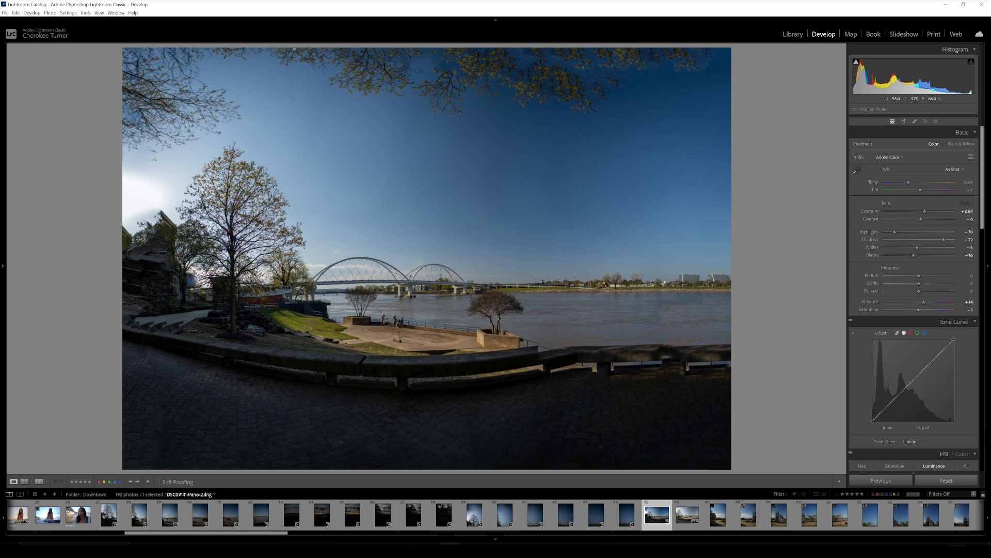
click(904, 122)
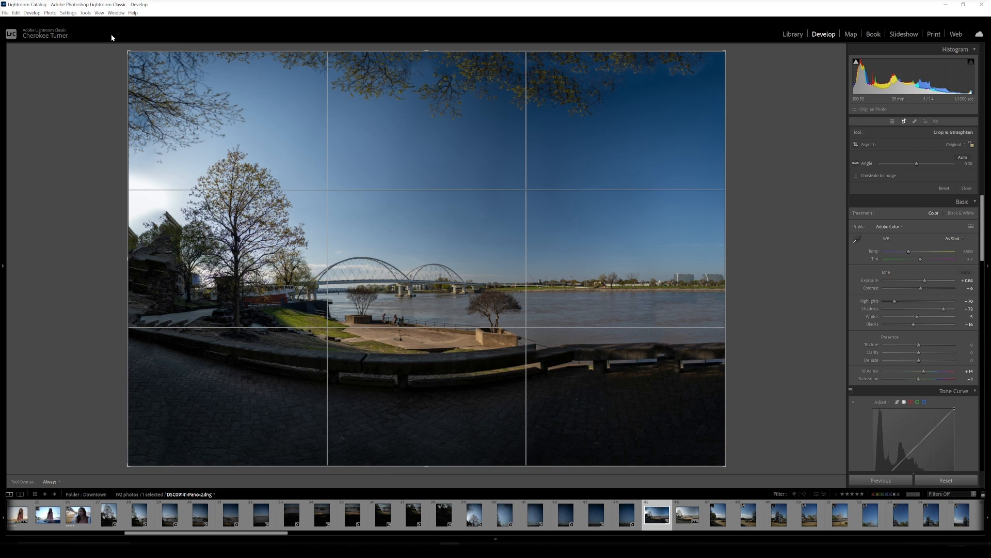
drag(128, 51, 148, 52)
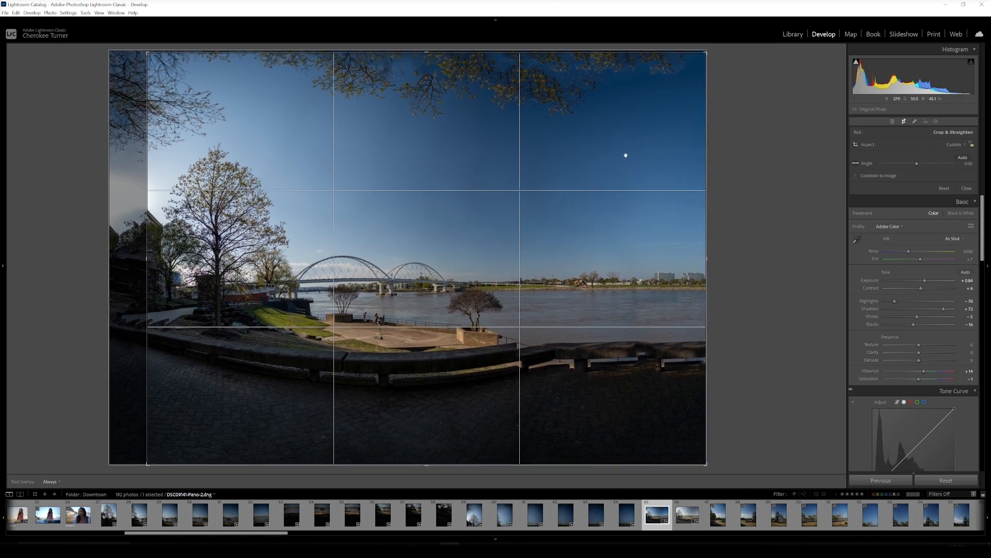
Set the crop aspect to 4 x 5 / 8 x 10, rotate the crop to an angle of 0.17, and finish cropping.
click(958, 143)
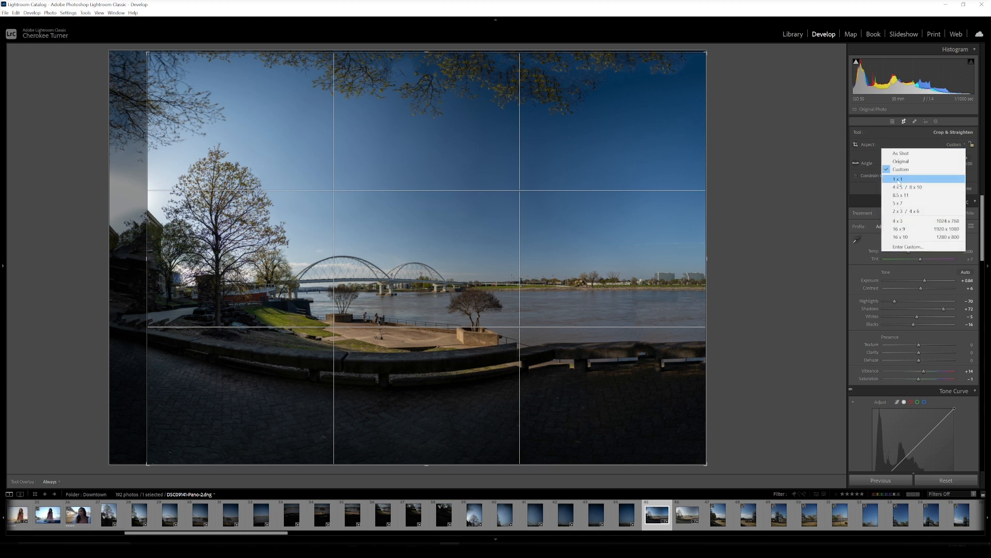
click(936, 190)
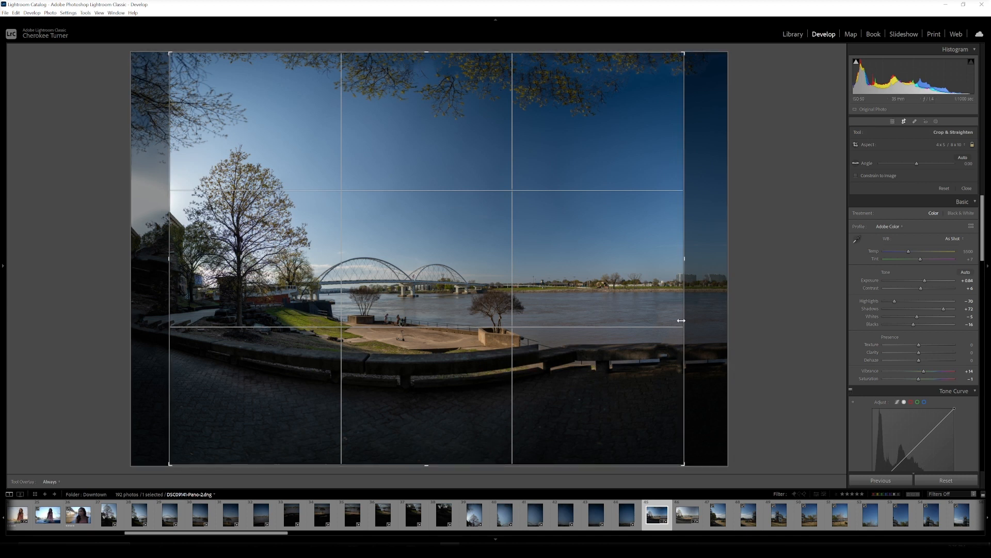
drag(684, 325, 685, 326)
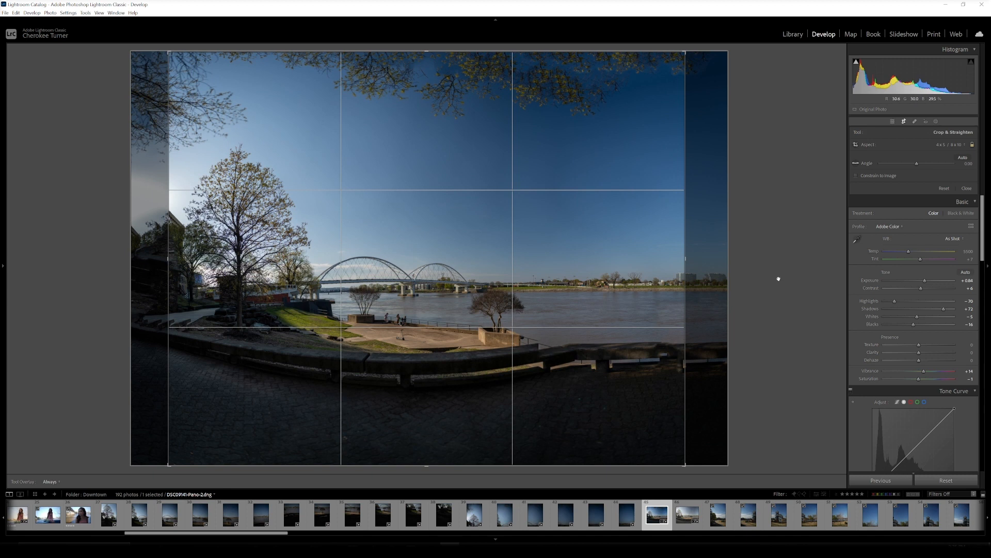
mouse_move(686, 262)
mouse_down()
mouse_move(624, 262)
mouse_move(702, 265)
mouse_up()
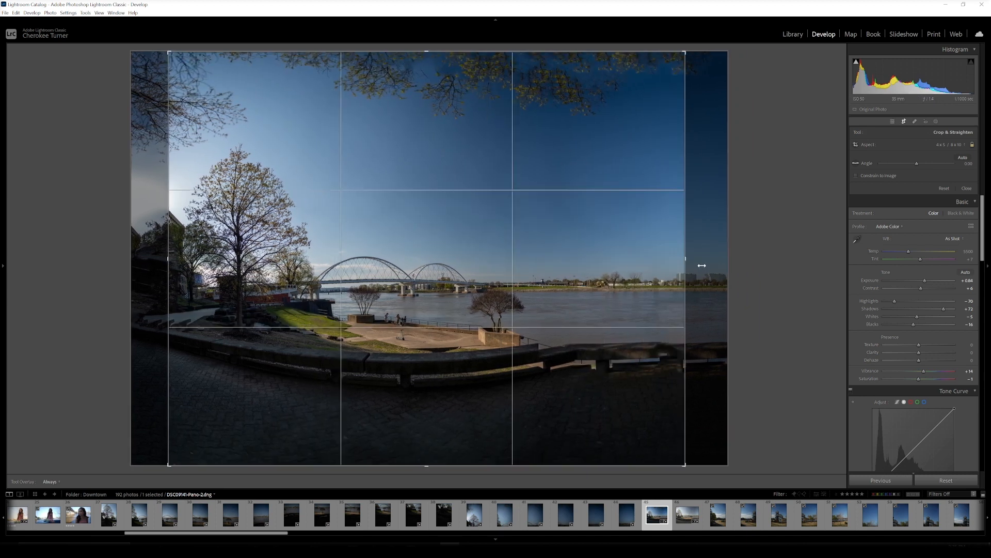
drag(755, 294, 755, 296)
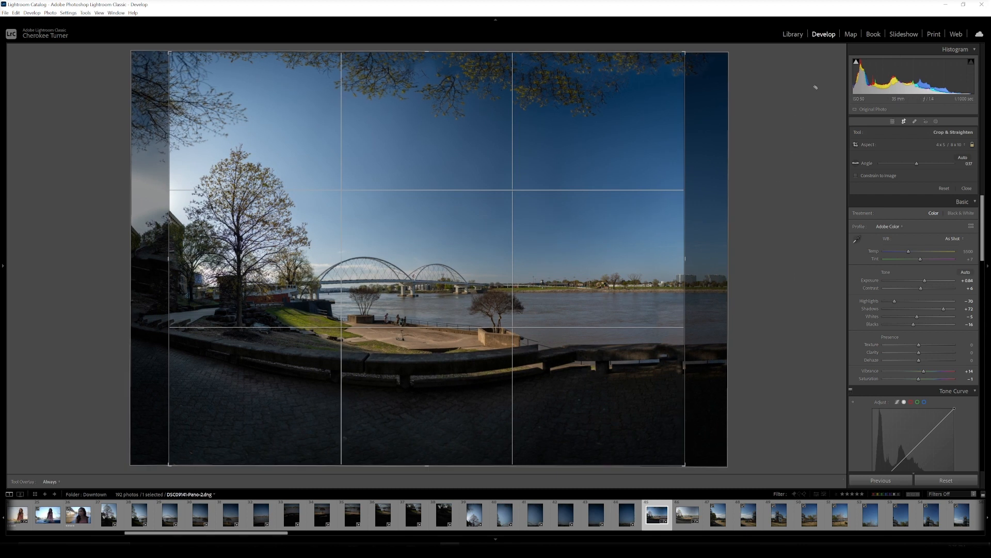
click(897, 123)
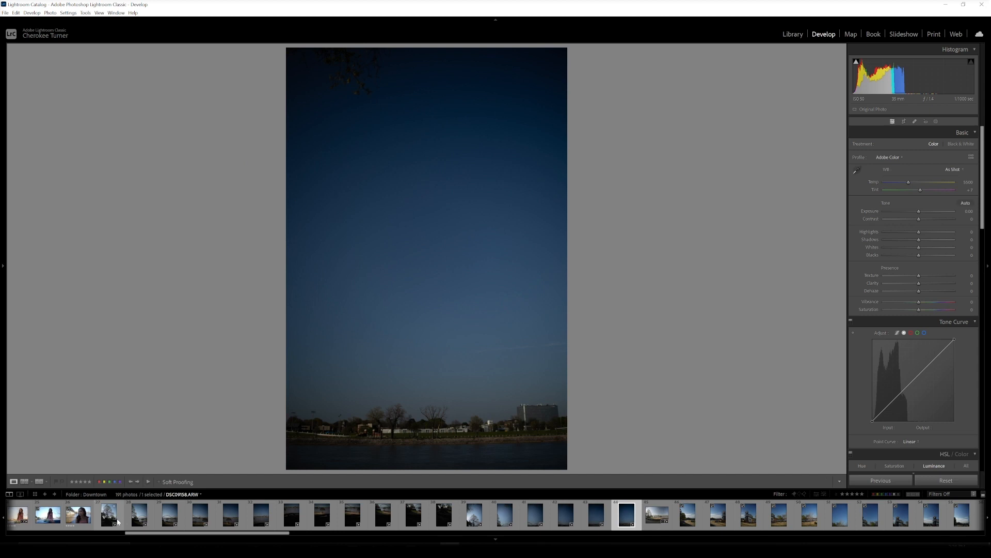
Select the 18 source frames again and merge them into a Spherical panorama with Fill Edges off and Auto Settings on.
shift+click(118, 523)
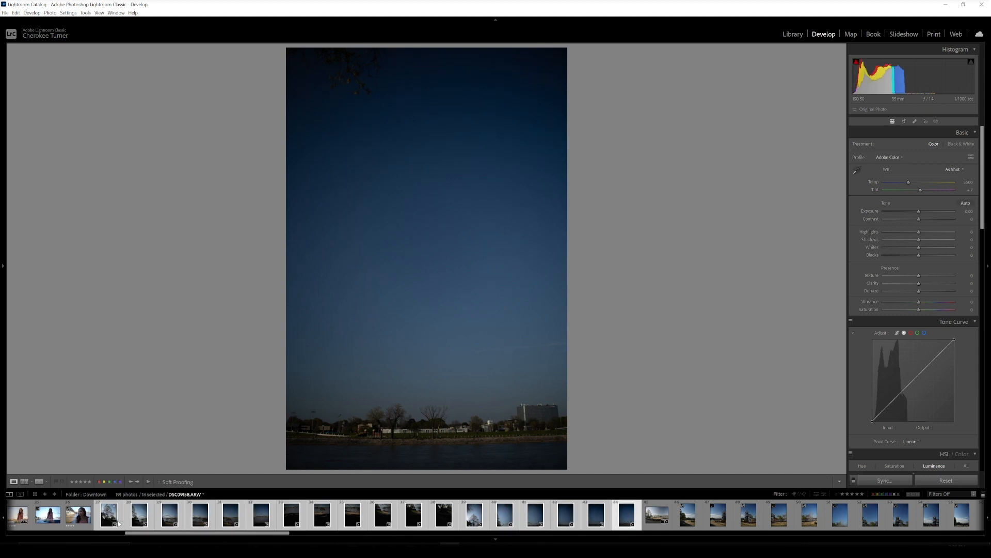
right_click(115, 522)
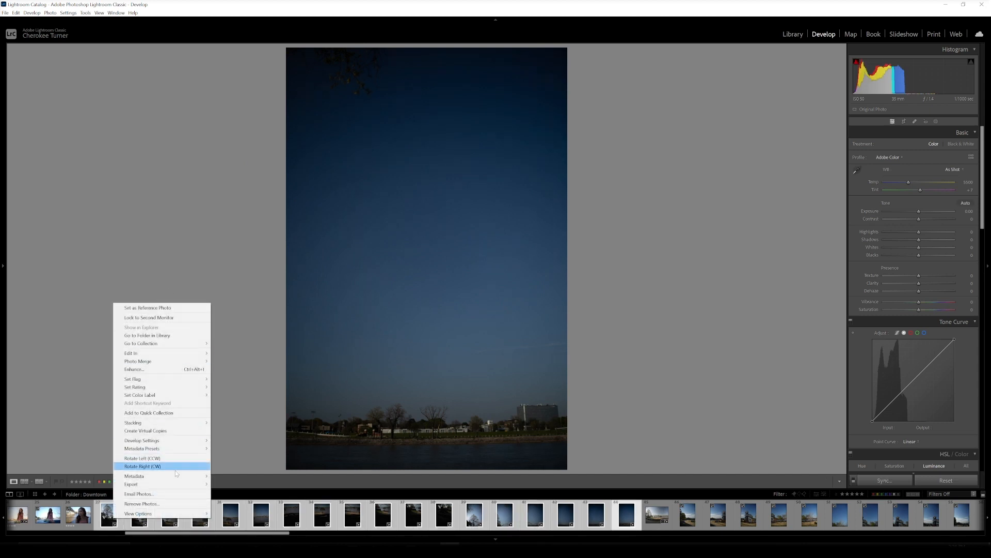
mouse_move(169, 366)
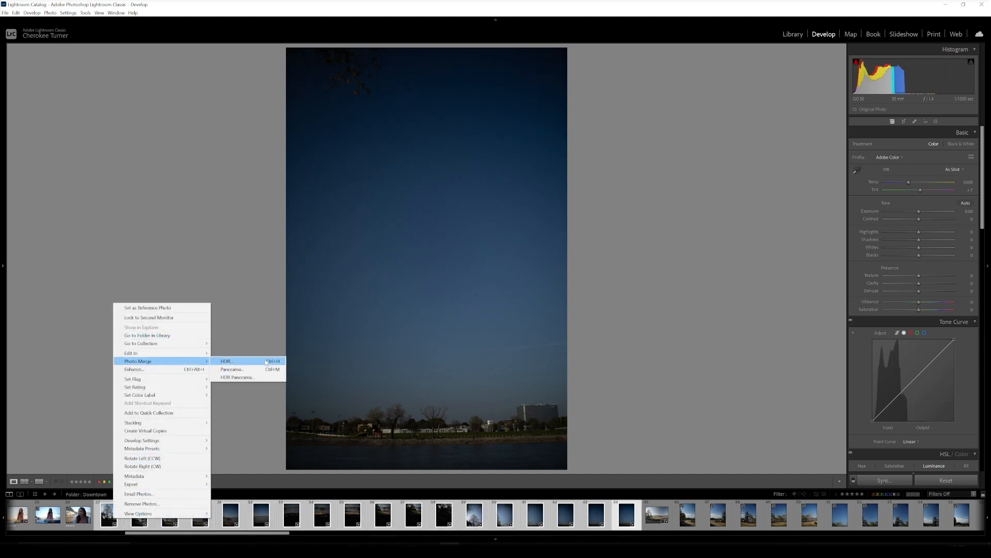
click(239, 368)
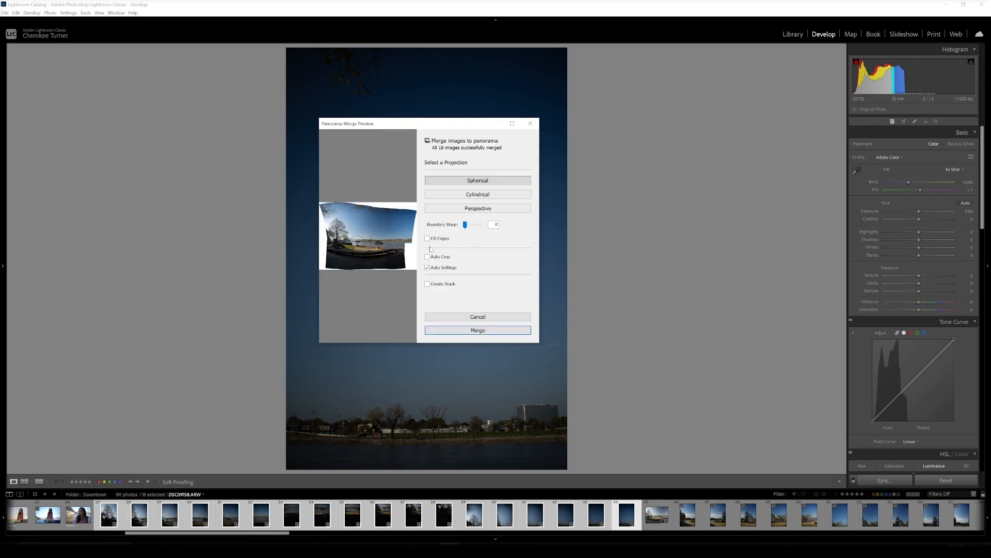
click(496, 330)
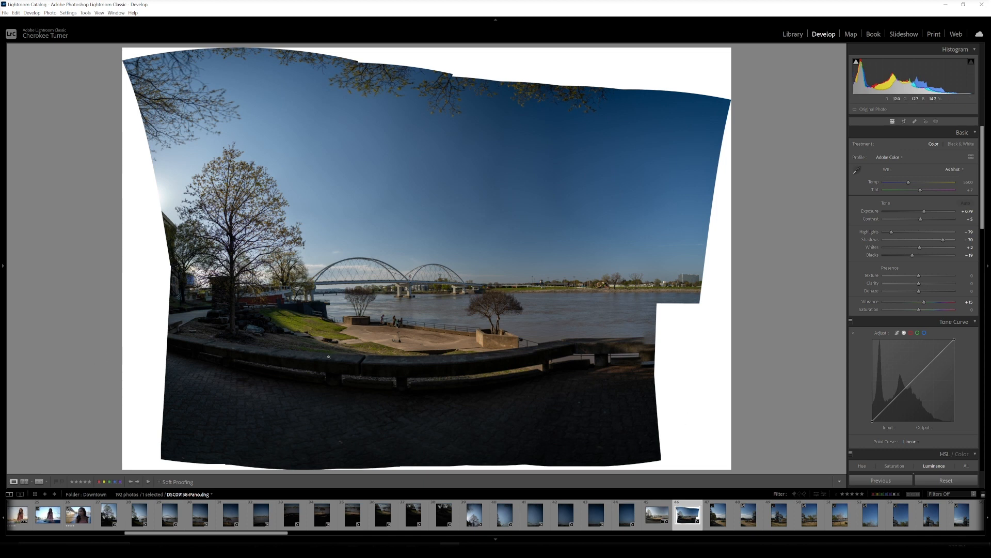
Crop the unfilled panorama at a 4 x 5 / 8 x 10 aspect, fitting the frame inside the white edges, and finish cropping.
key(r)
click(956, 144)
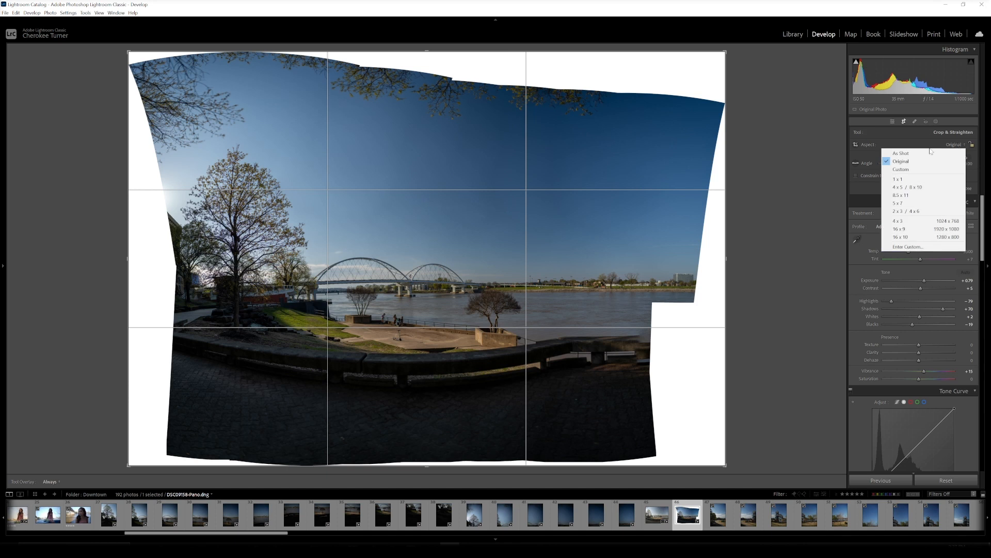
click(917, 188)
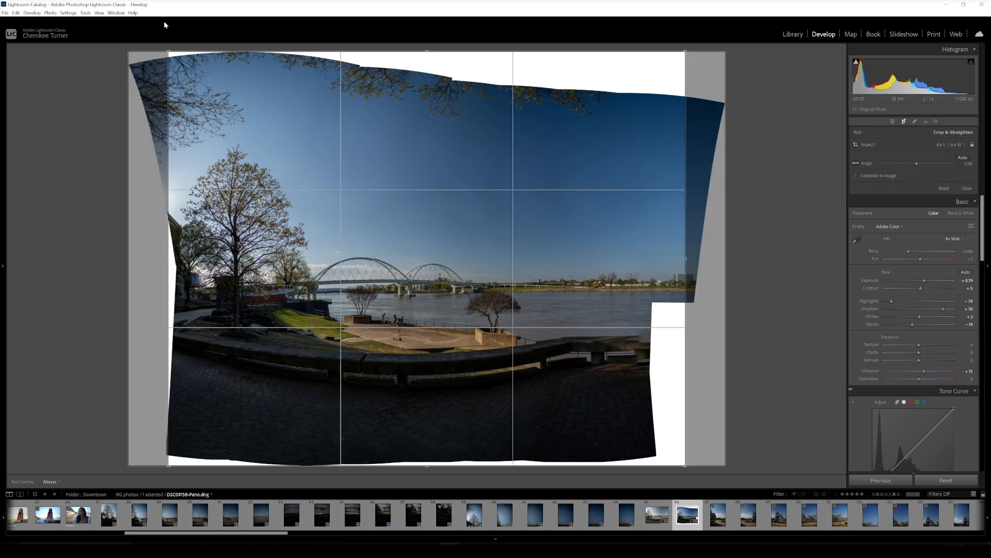
drag(170, 51, 171, 57)
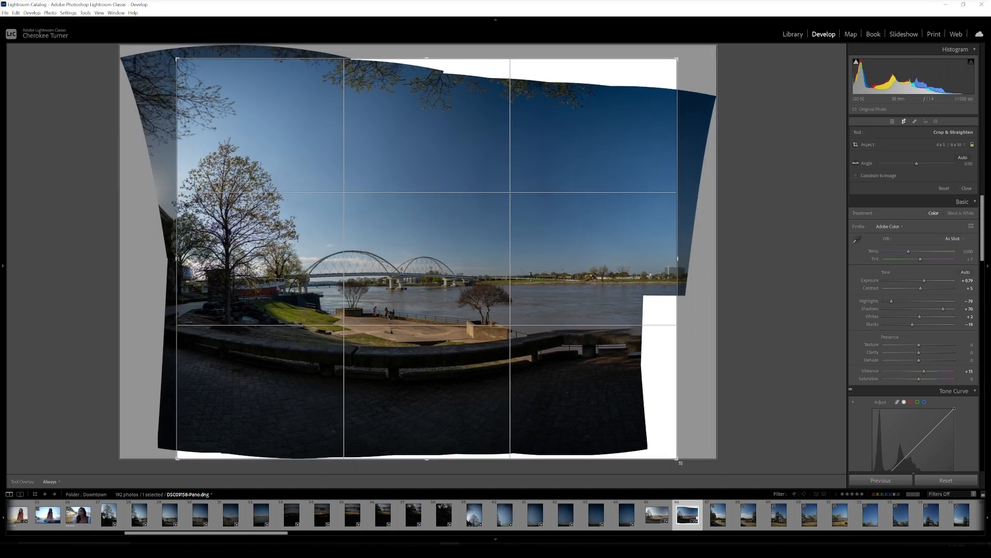
drag(676, 458, 638, 427)
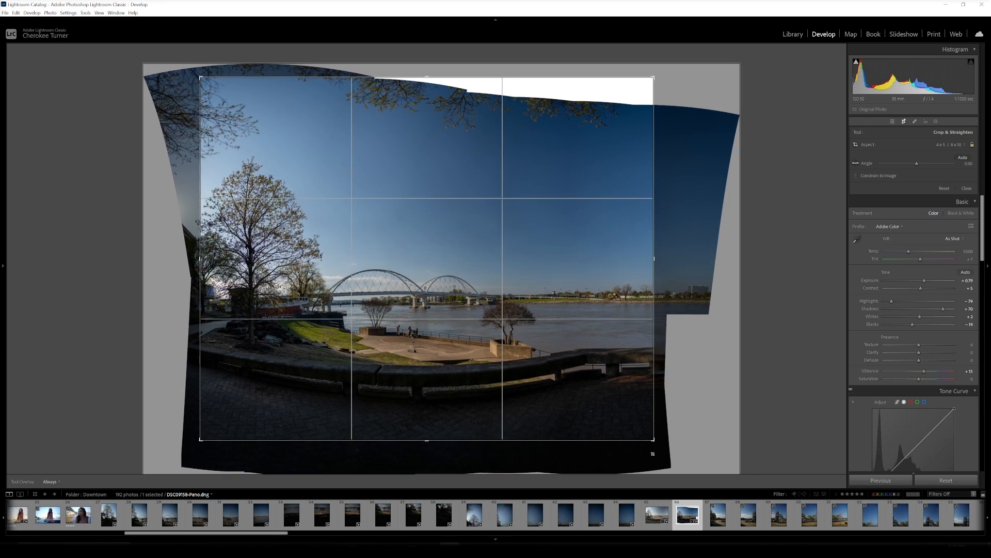
drag(654, 78, 635, 93)
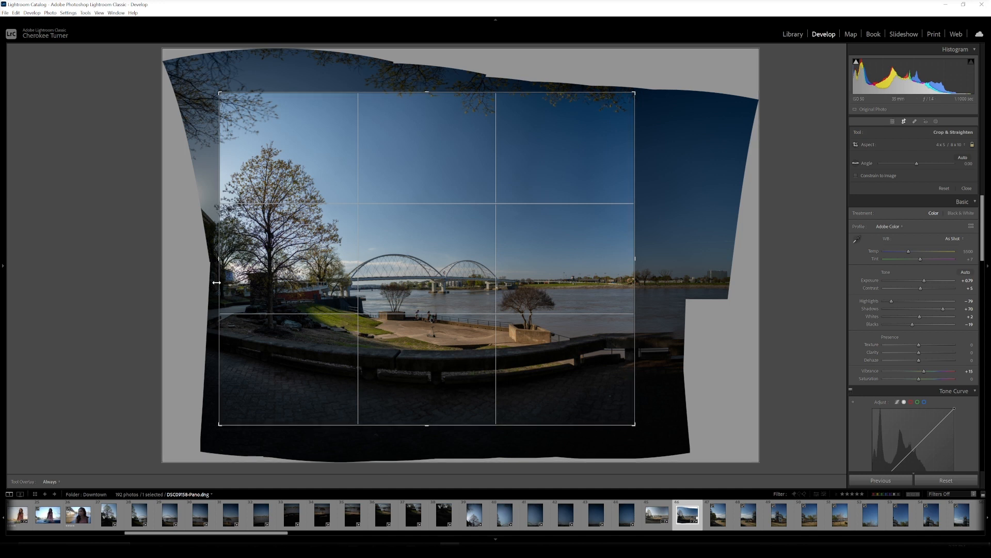
drag(219, 424, 216, 427)
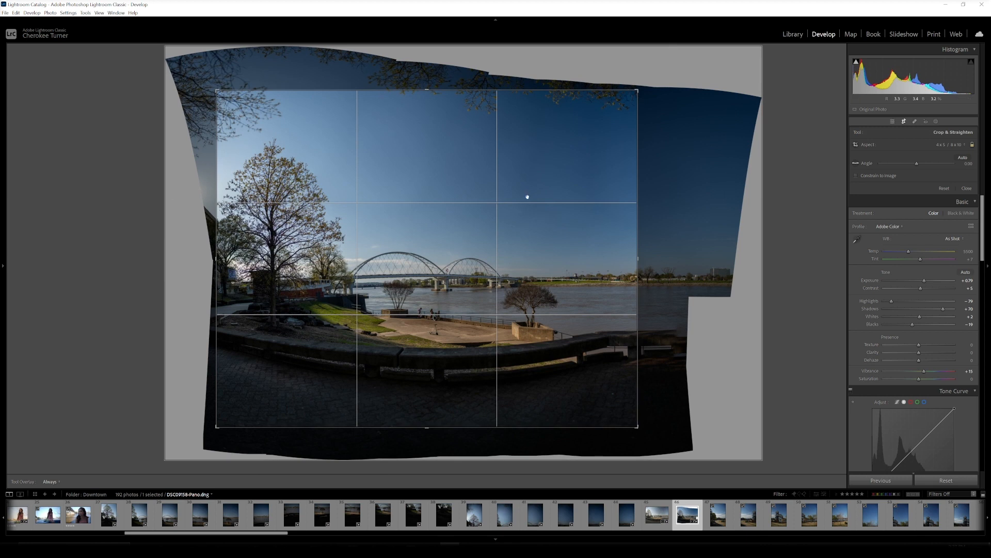
click(892, 121)
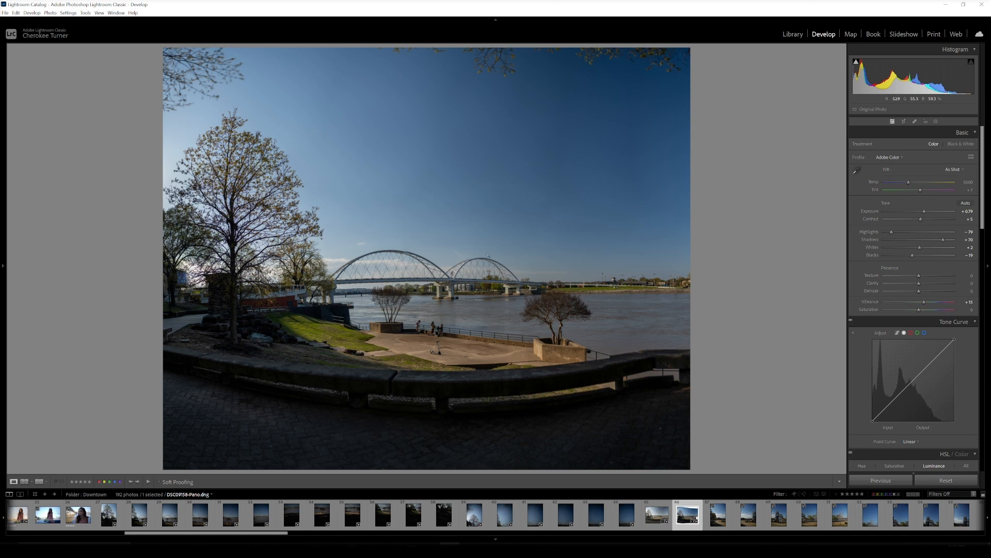
Examine the cropped panorama's detail up close along the far riverbank, the arched bridge and the foreground terrace.
key(alt)
scroll(619, 264, up, 8)
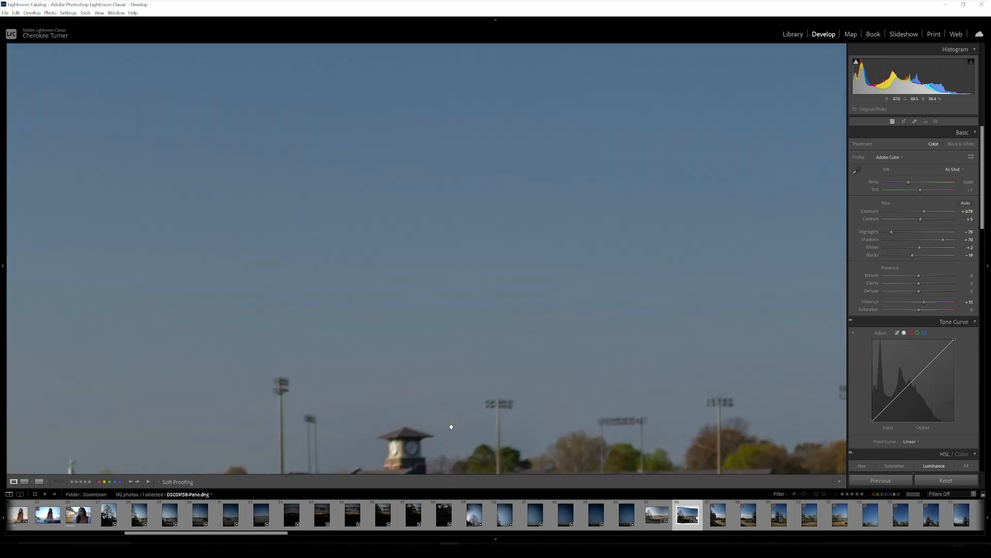
scroll(454, 358, down, 5)
scroll(440, 271, up, 1)
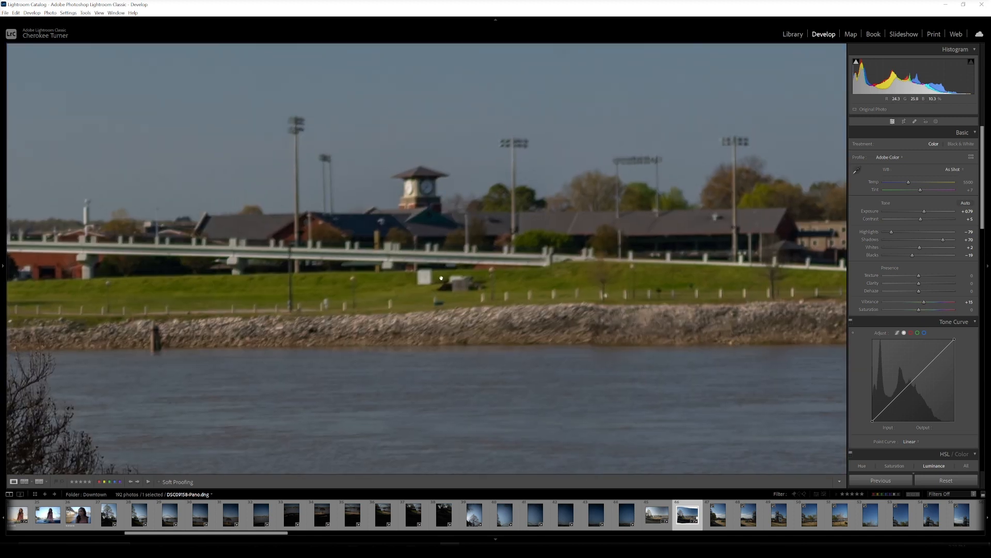
scroll(442, 278, down, 6)
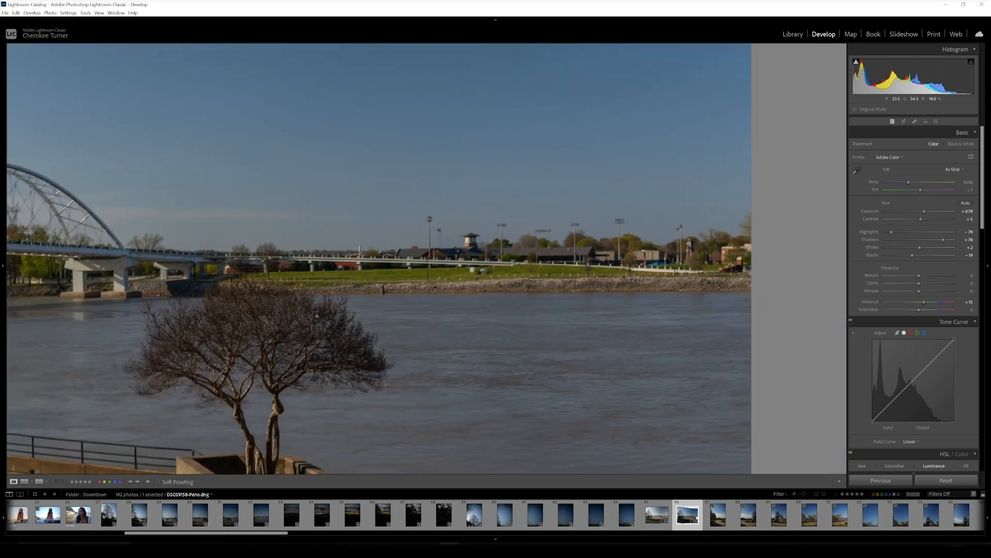
scroll(173, 252, down, 2)
scroll(451, 296, up, 4)
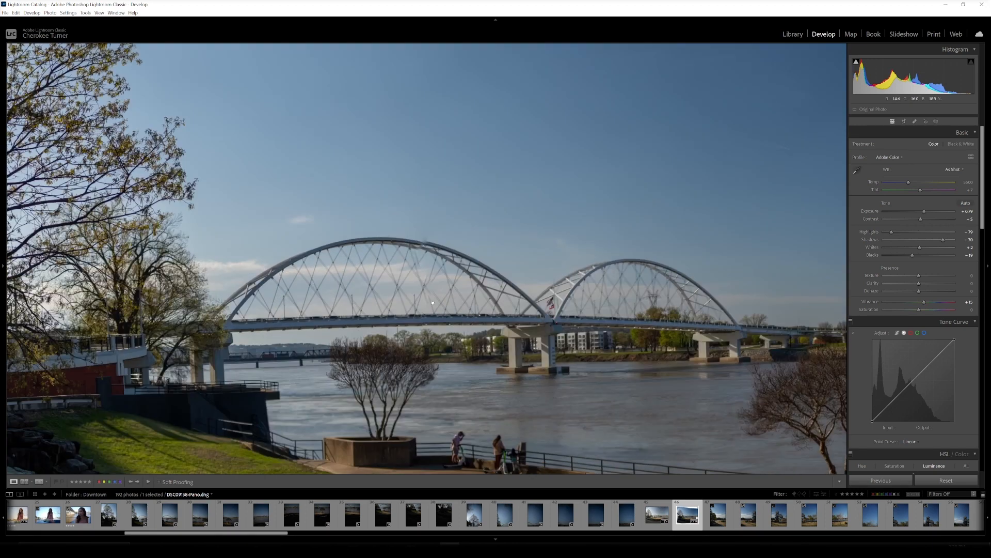
scroll(448, 298, up, 4)
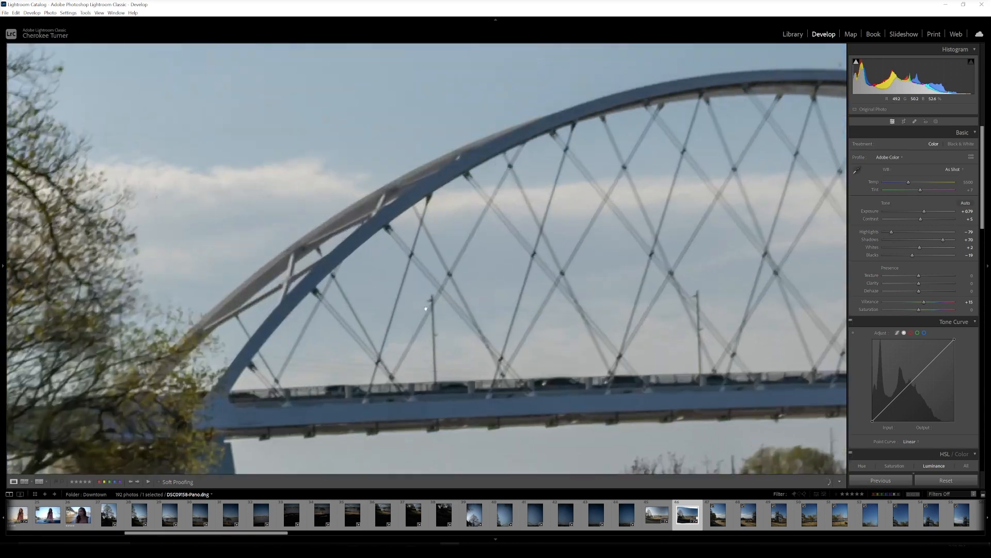
scroll(420, 309, down, 4)
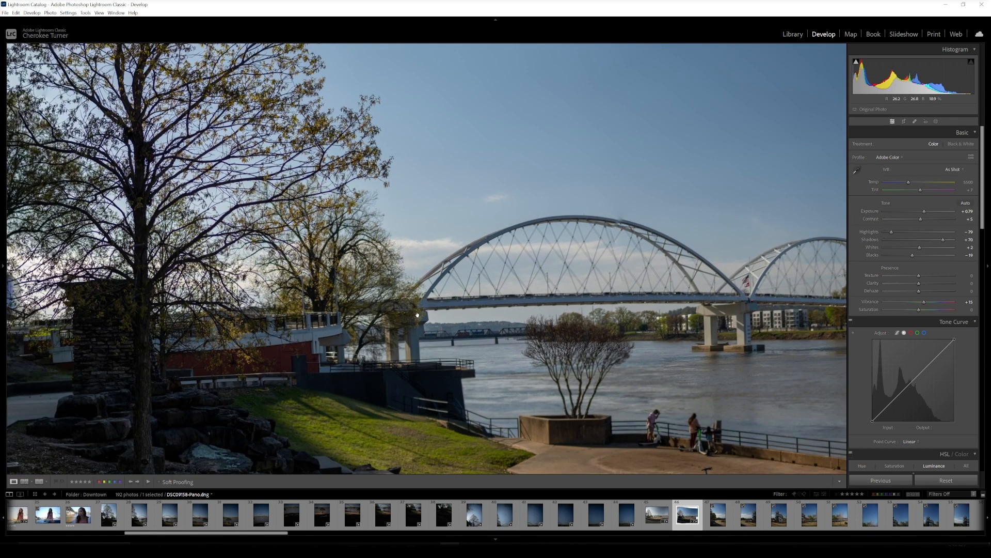
scroll(417, 317, down, 2)
drag(503, 362, 468, 308)
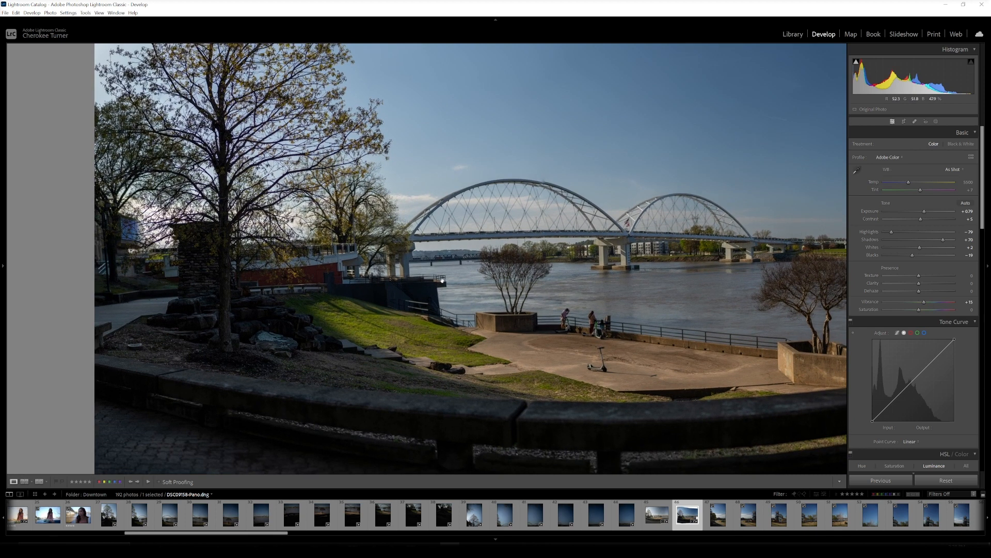
click(603, 274)
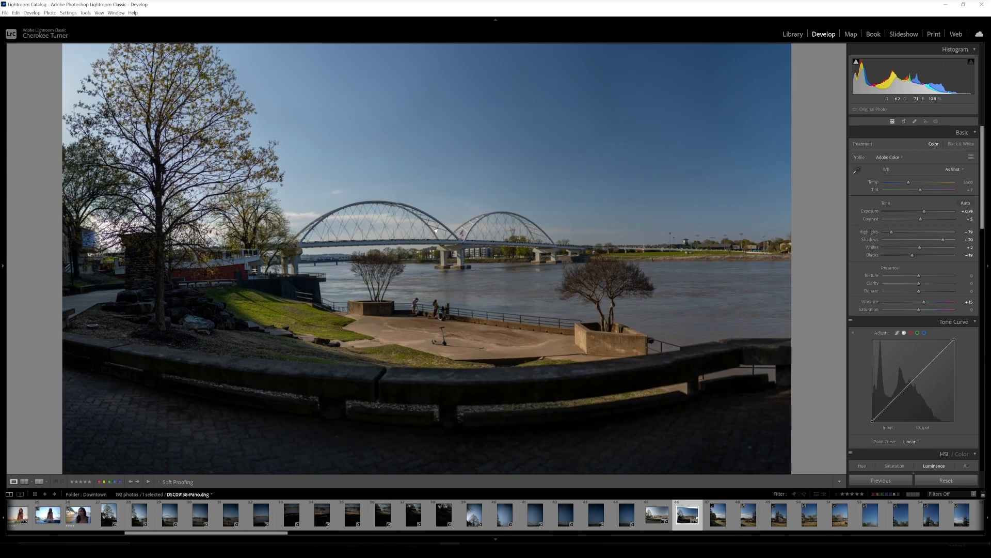
Set Exposure to +1.68, Highlights -94, Shadows +100, Whites -11 and Blacks +26, and bow the tone curve slightly below the diagonal with two points.
key(ctrl+minus)
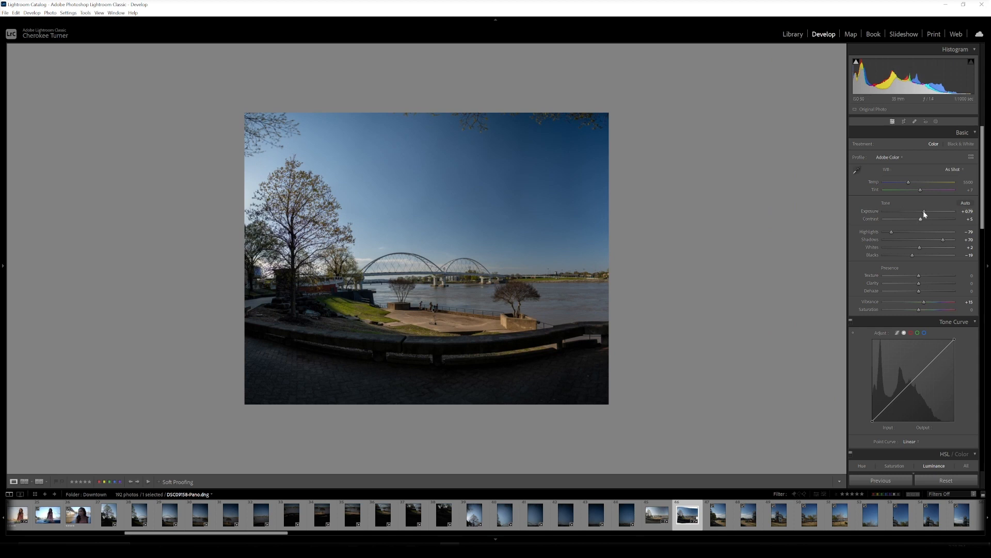
drag(925, 210, 955, 240)
drag(890, 230, 928, 255)
drag(909, 388, 929, 367)
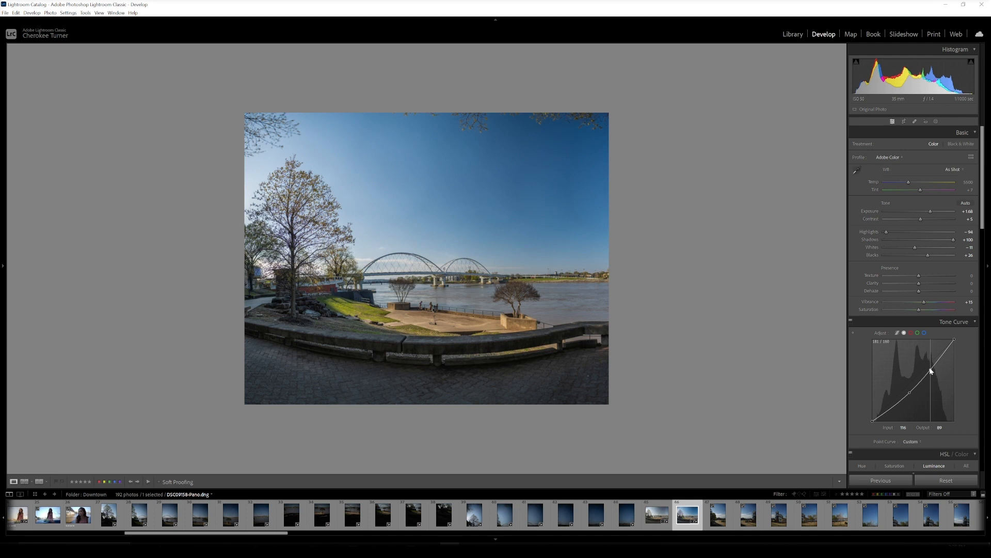
right_click(365, 241)
mouse_move(412, 302)
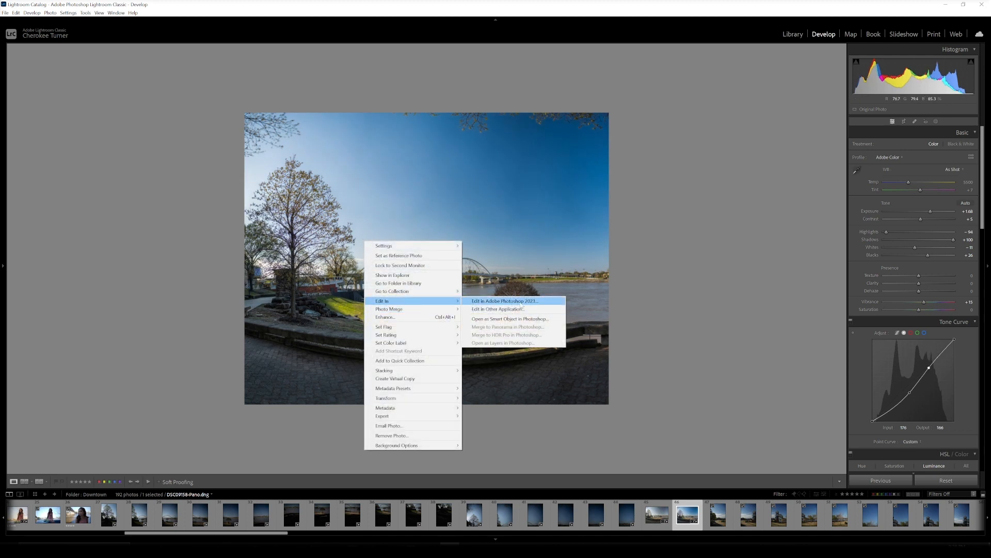
click(726, 184)
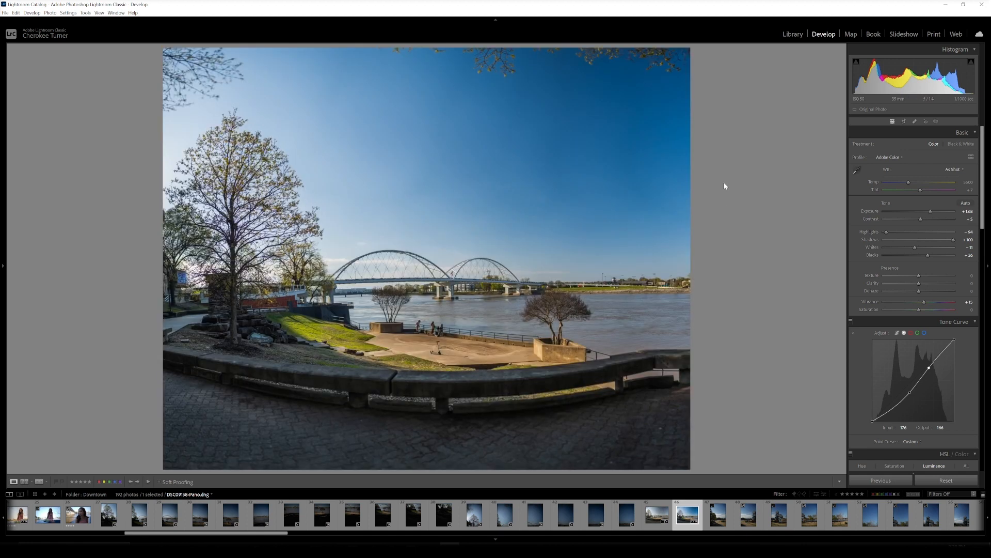